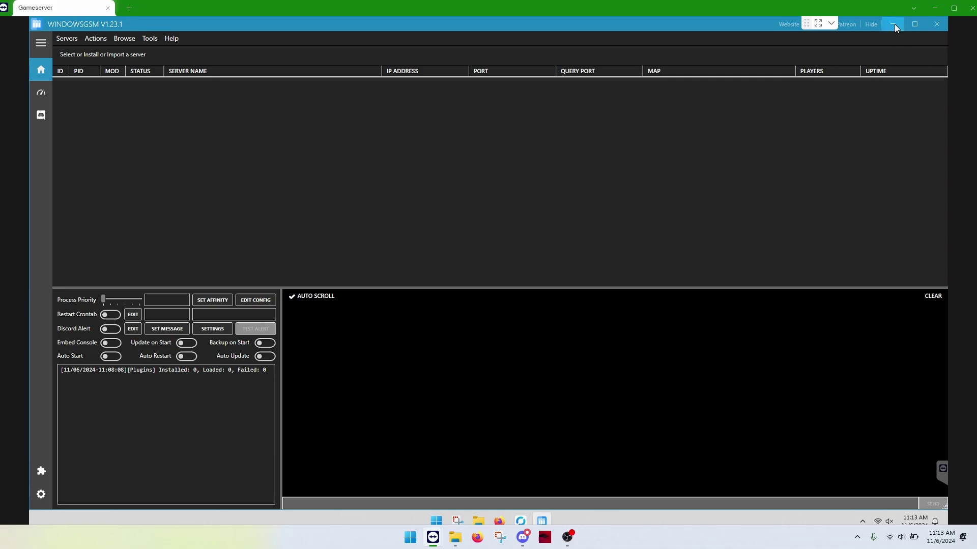
In Firefox, open windowsgsm.com's WindowsGSM Plugins page, reloading past the 500 error, and find the WindowsGSM.Enshrouded plugin.
left_click(893, 24)
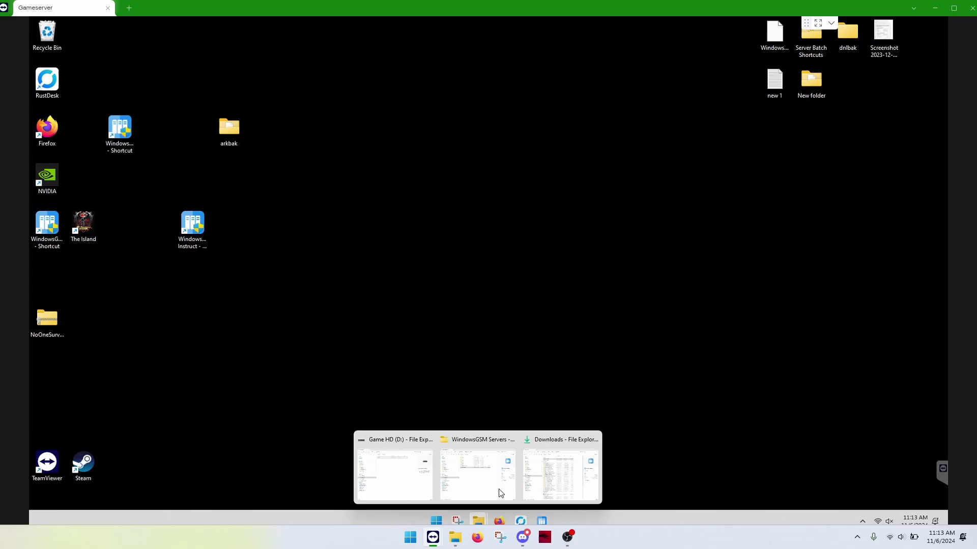
left_click(500, 521)
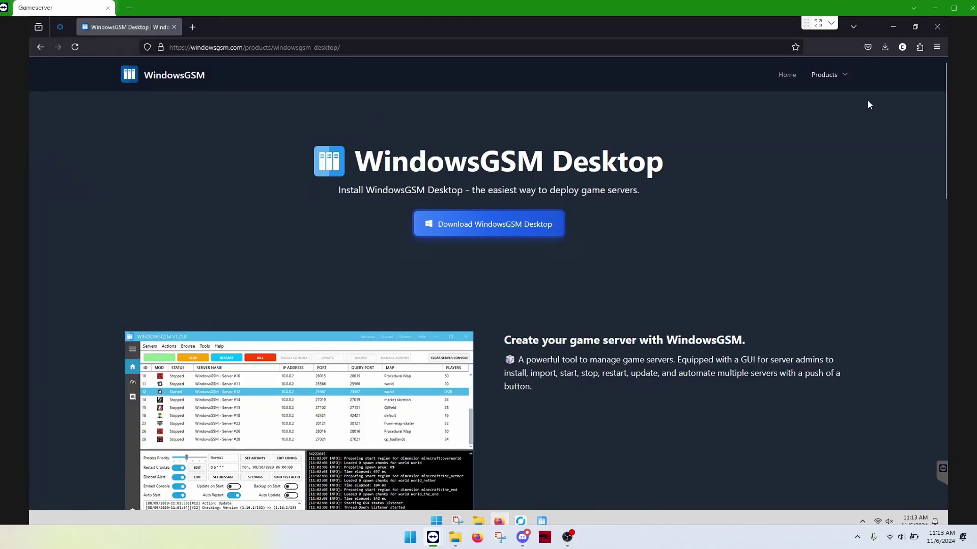
left_click(845, 80)
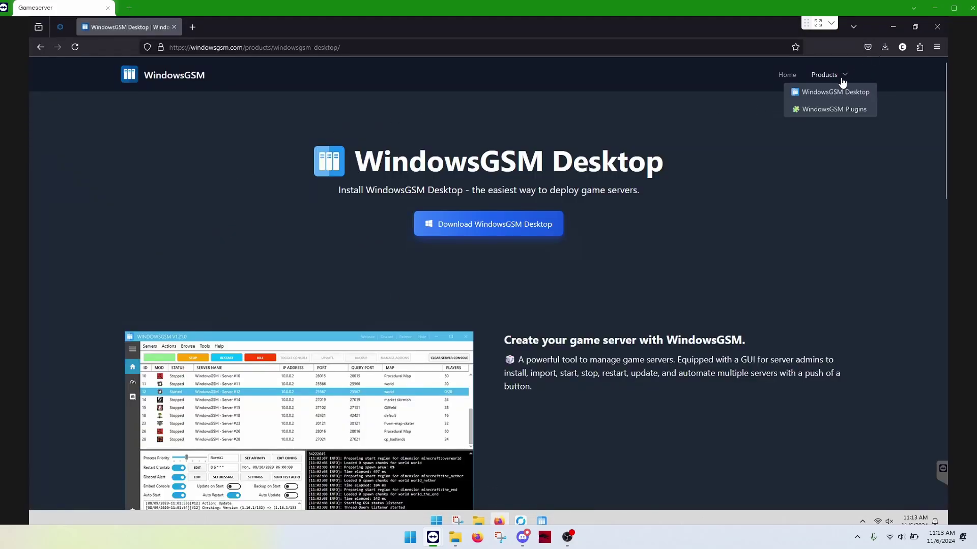
left_click(836, 111)
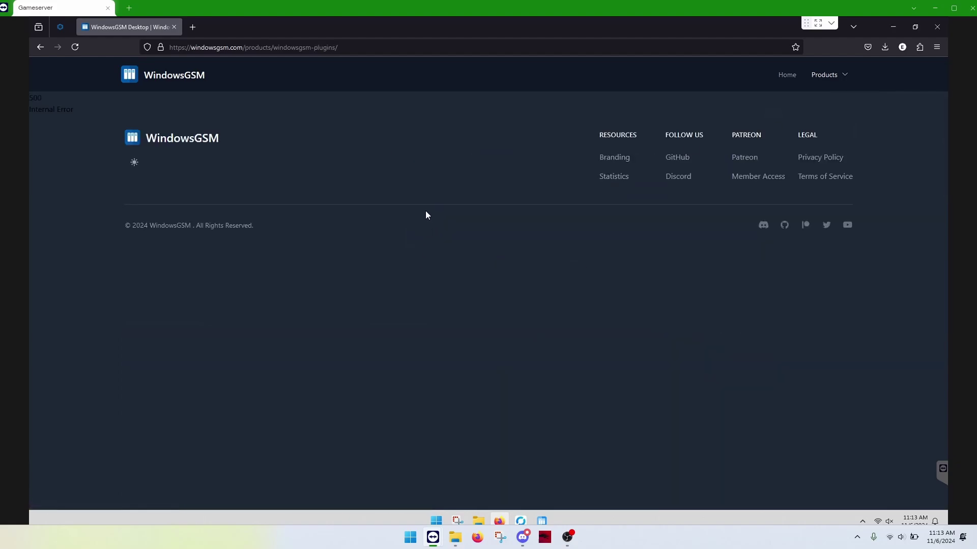
left_click(76, 47)
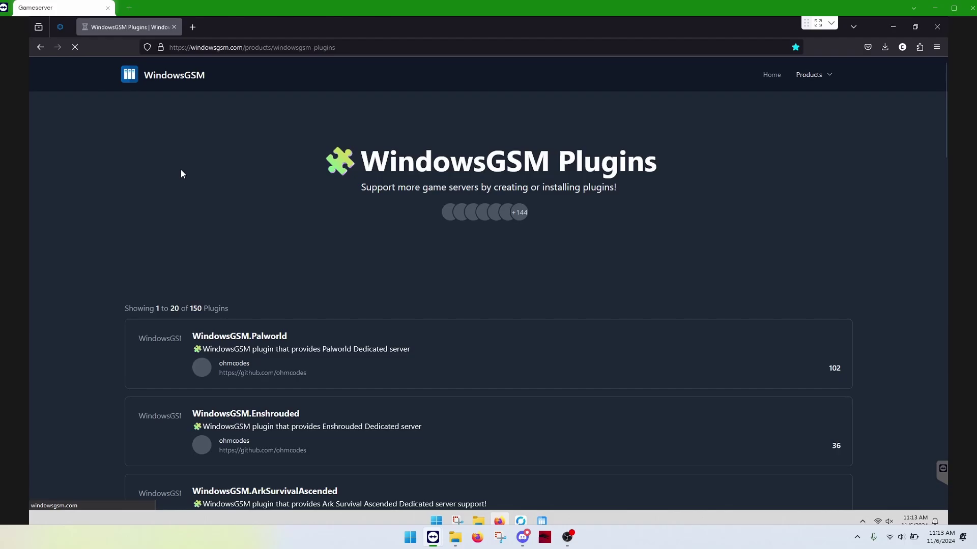
scroll(304, 244, "down", 2)
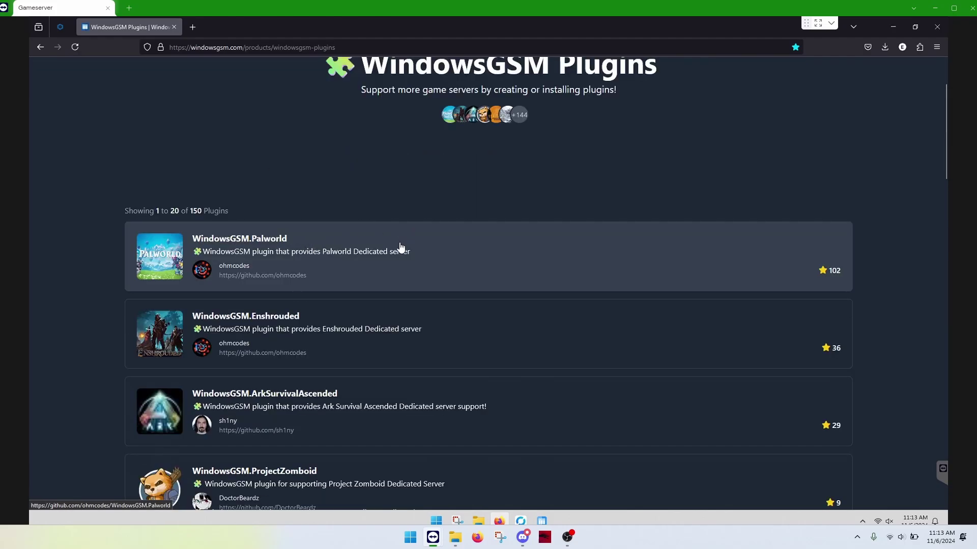
scroll(400, 246, "down", 1)
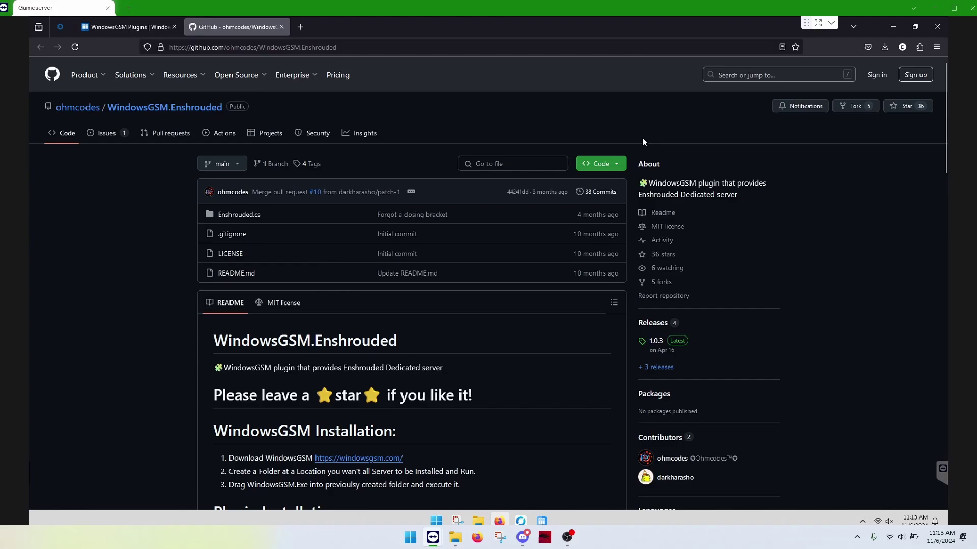
Download the repository as WindowsGSM.Enshrouded-main(1).zip via Code > Download ZIP, then minimize Firefox.
left_click(617, 165)
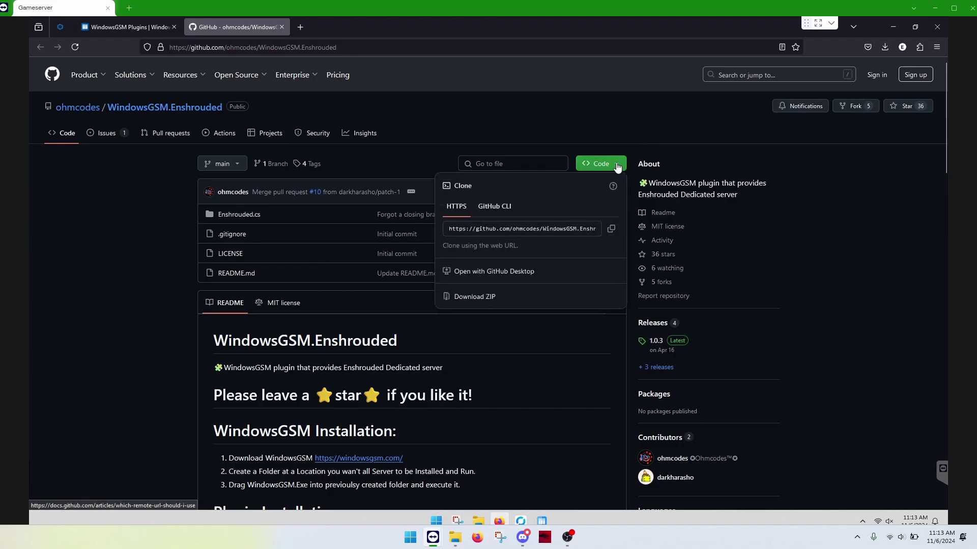
left_click(556, 294)
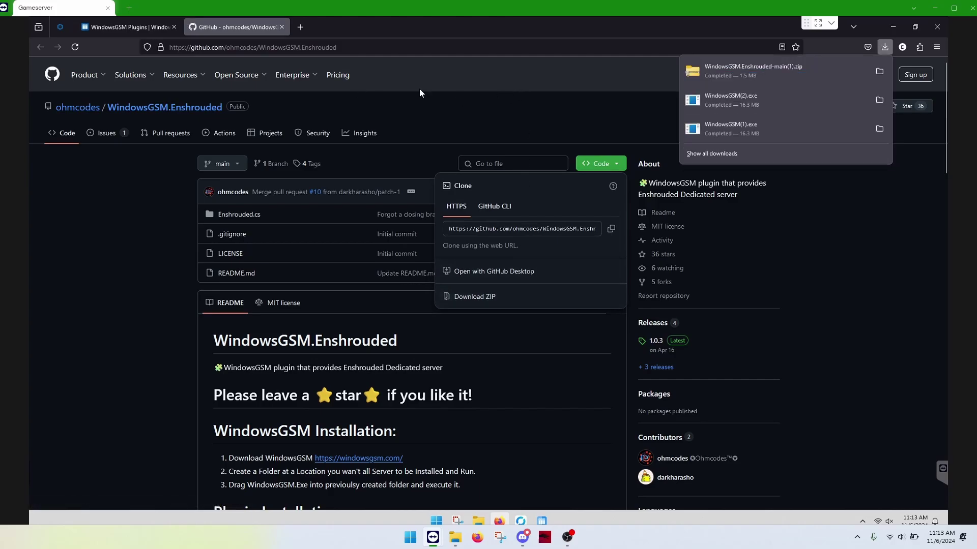
left_click(894, 29)
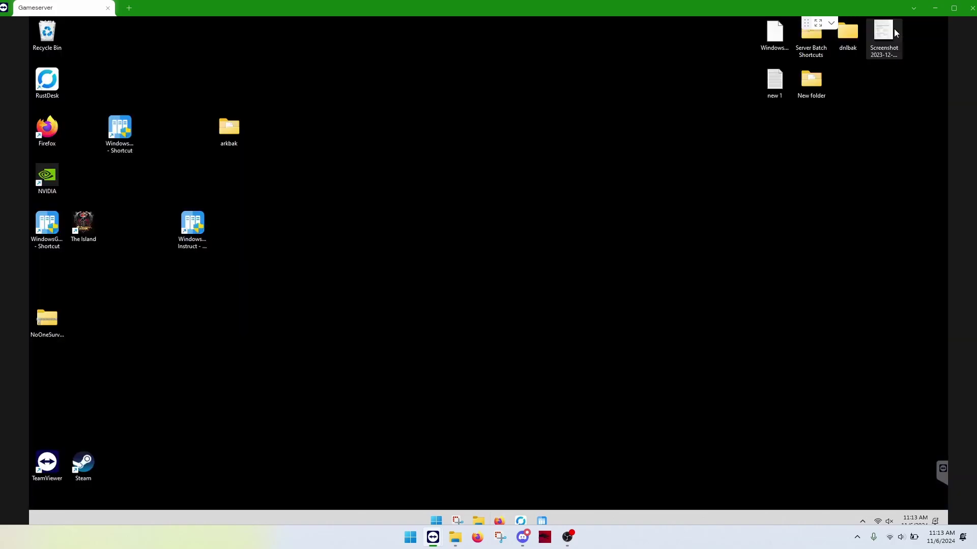
Import WindowsGSM.Enshrouded-main(1).zip from Downloads so Enshrouded v1.0.3 shows Installed: 1, Loaded: 1.
left_click(544, 519)
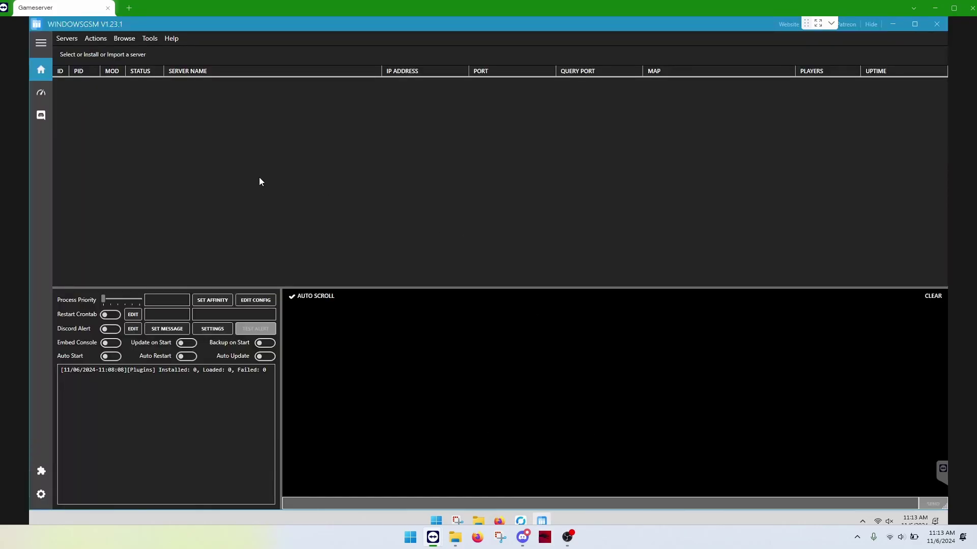
left_click(41, 471)
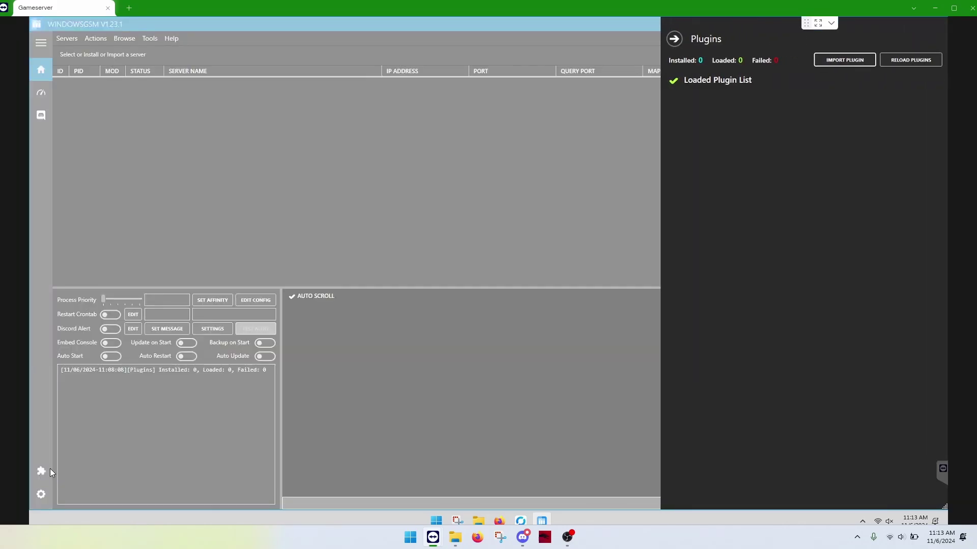
left_click(847, 62)
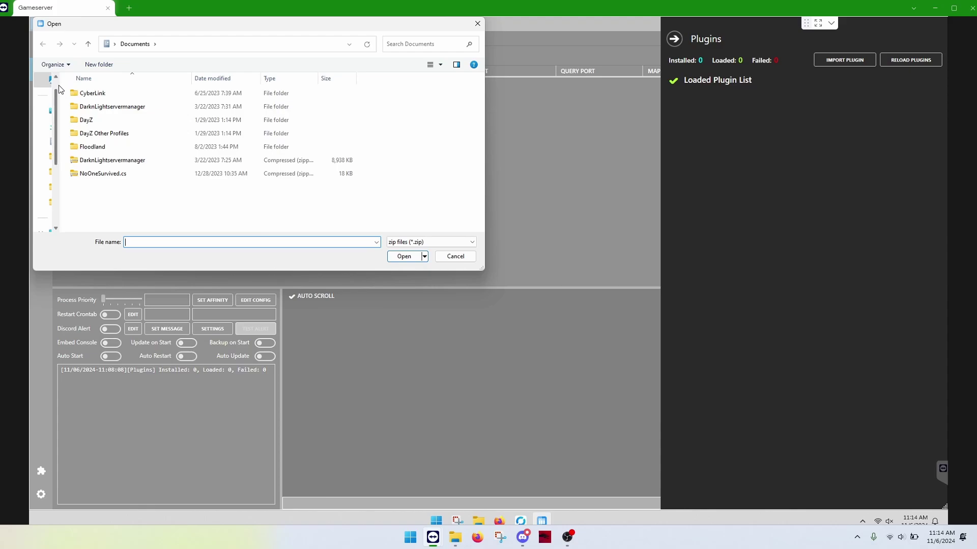
left_click_drag(62, 86, 167, 127)
left_click(93, 127)
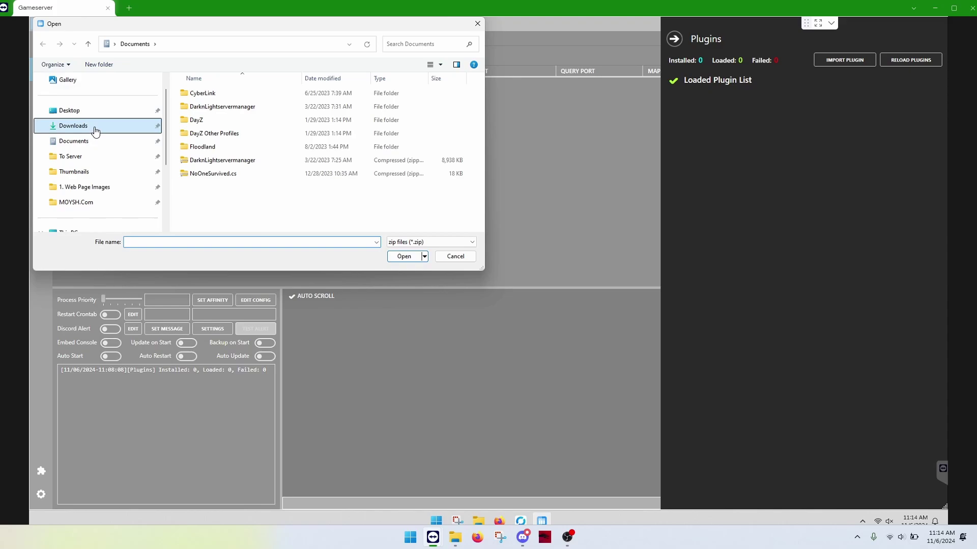
left_click(254, 108)
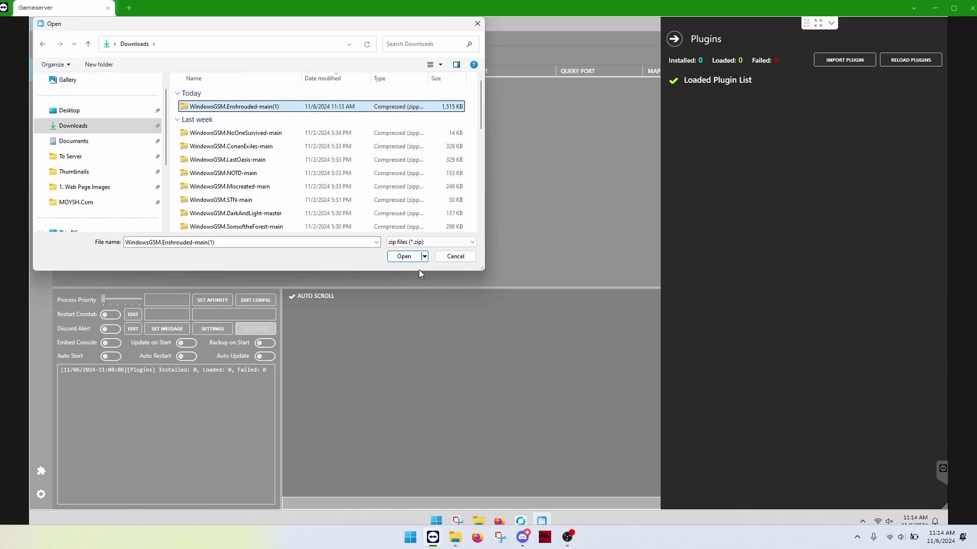
left_click(403, 256)
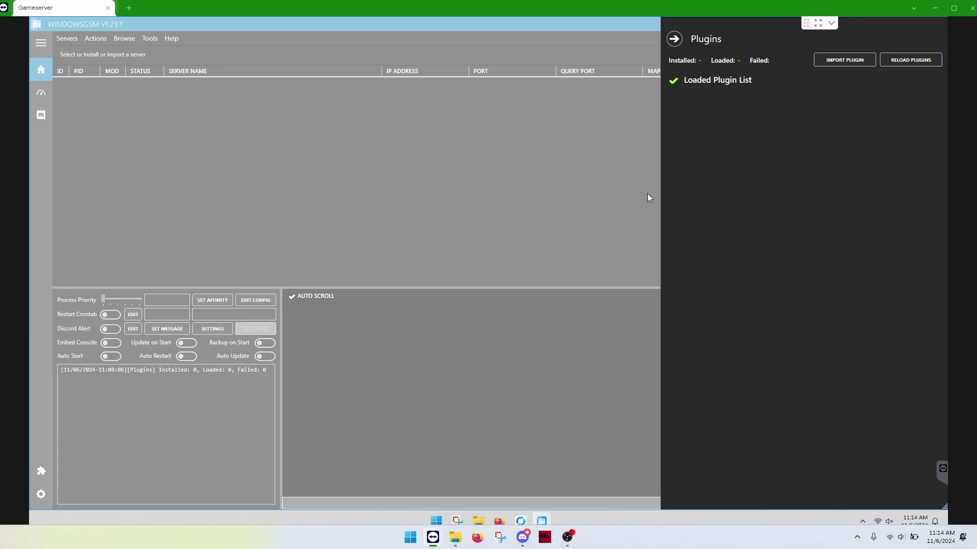
left_click(849, 62)
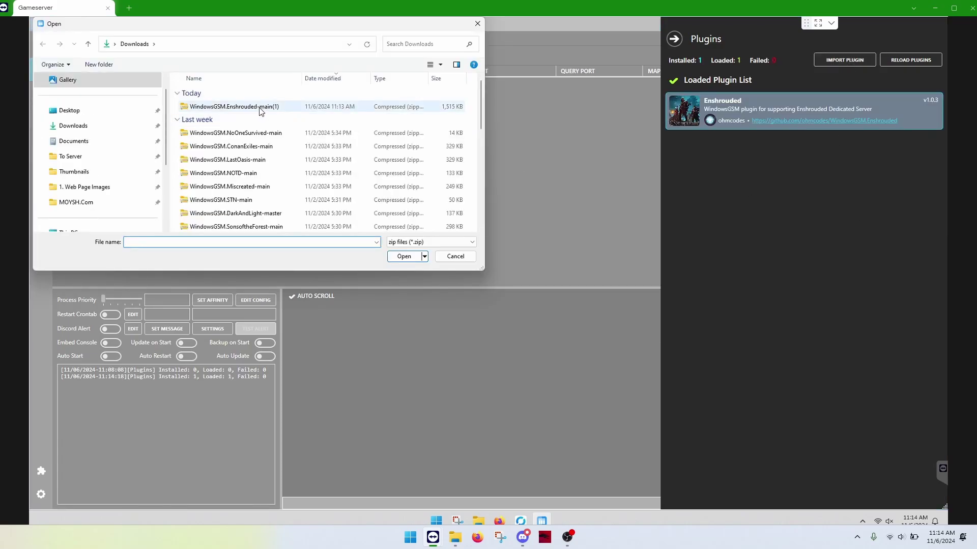
left_click(446, 259)
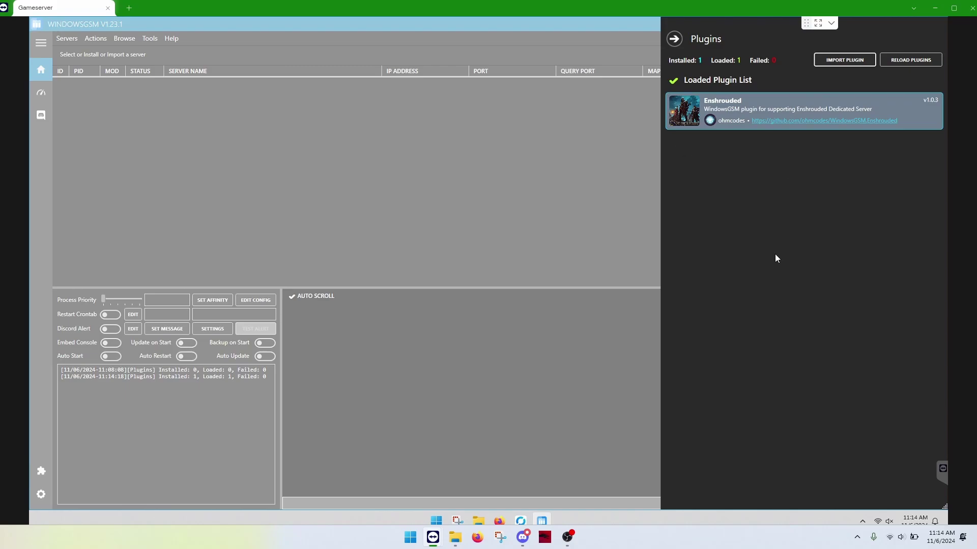
Leave the Plugins panel for the empty server list and open the Servers menu.
left_click(676, 41)
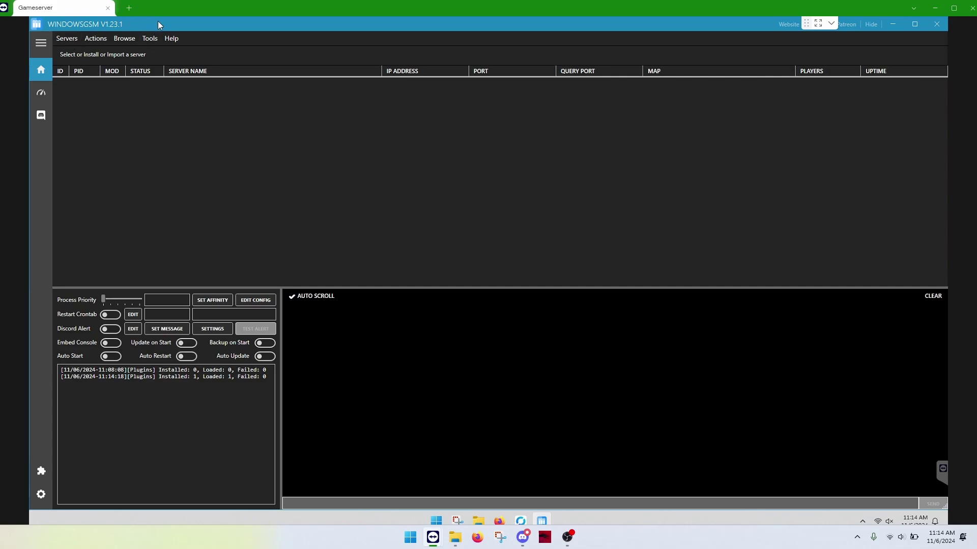
left_click(71, 39)
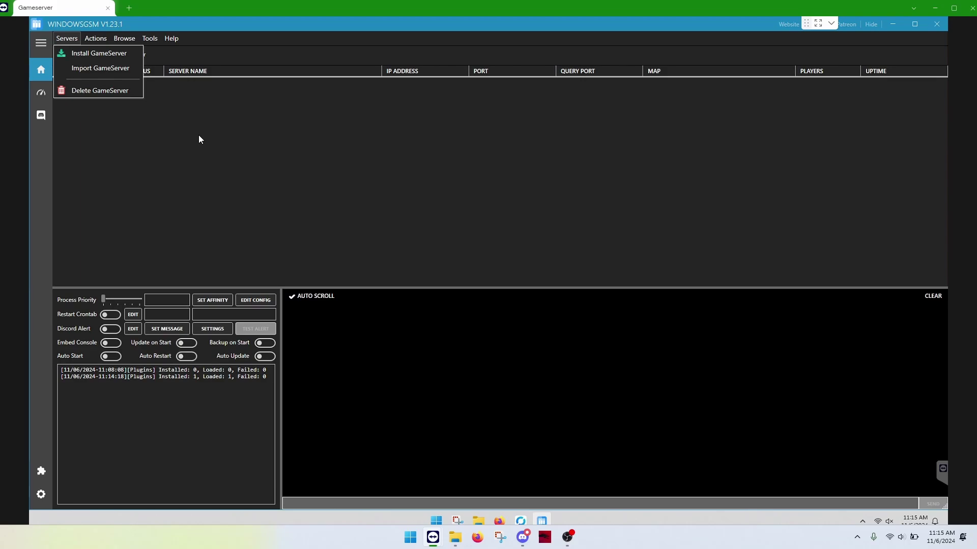
Open the Install Game Server form from the Servers menu.
left_click(290, 133)
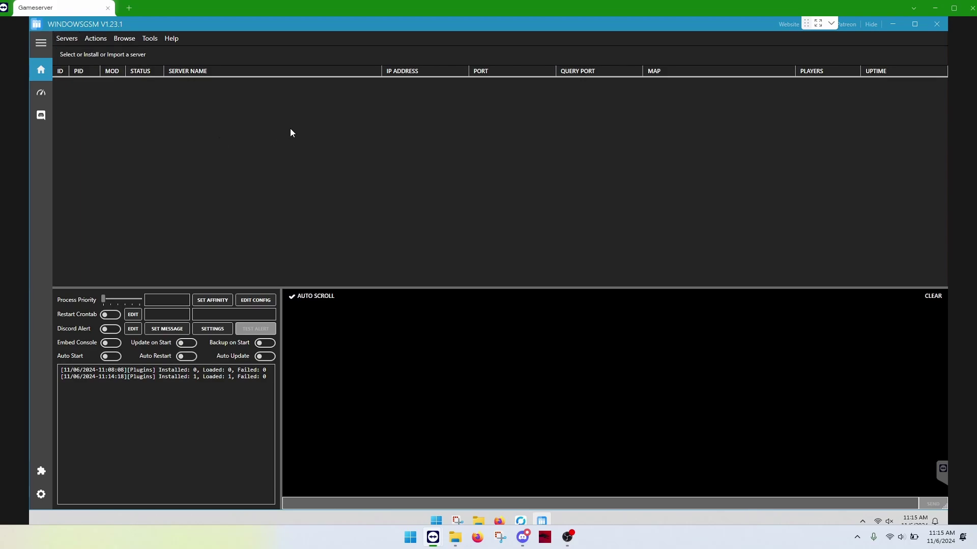
left_click(70, 39)
left_click(86, 51)
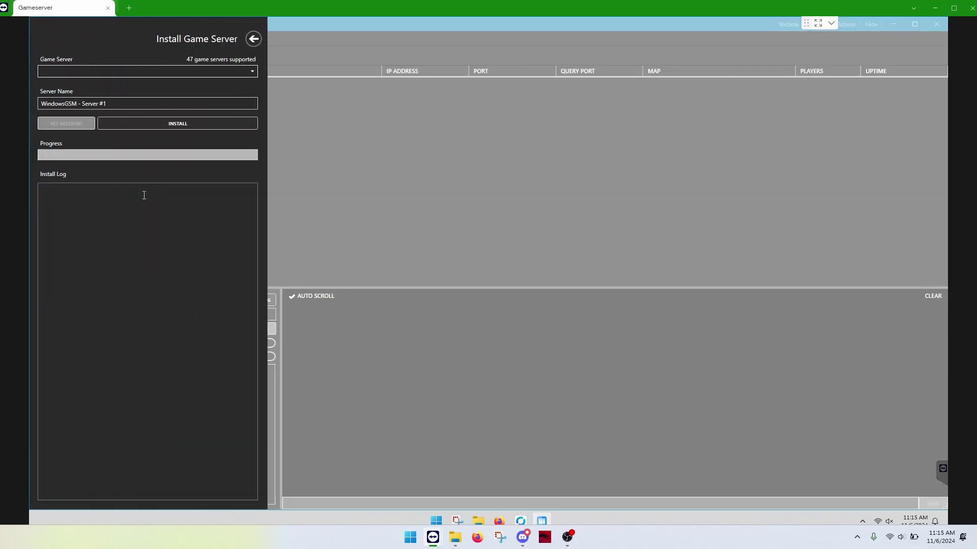
Select Enshrouded Dedicated Server [Enshrouded.cs] from the Game Server list.
left_click(245, 71)
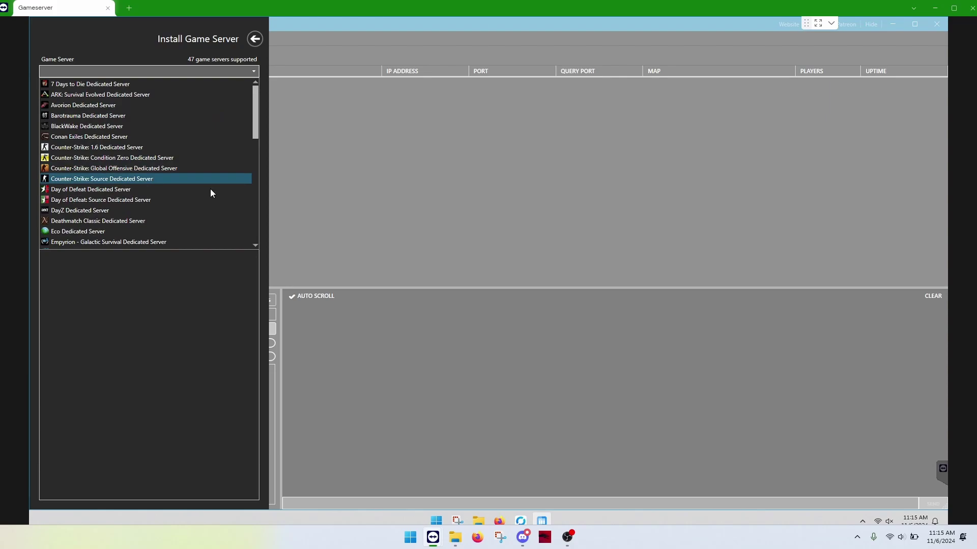
scroll(200, 215, "down", 1)
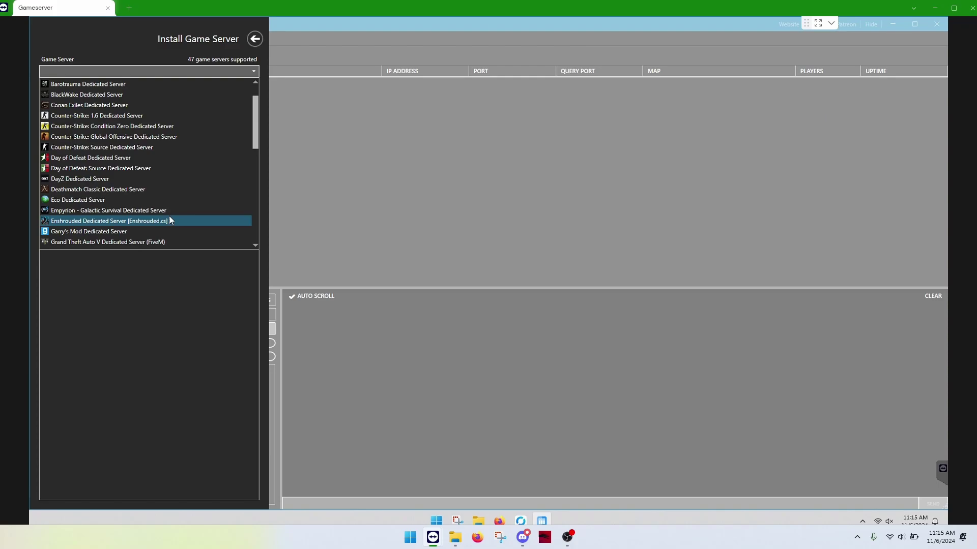
scroll(169, 216, "up", 1)
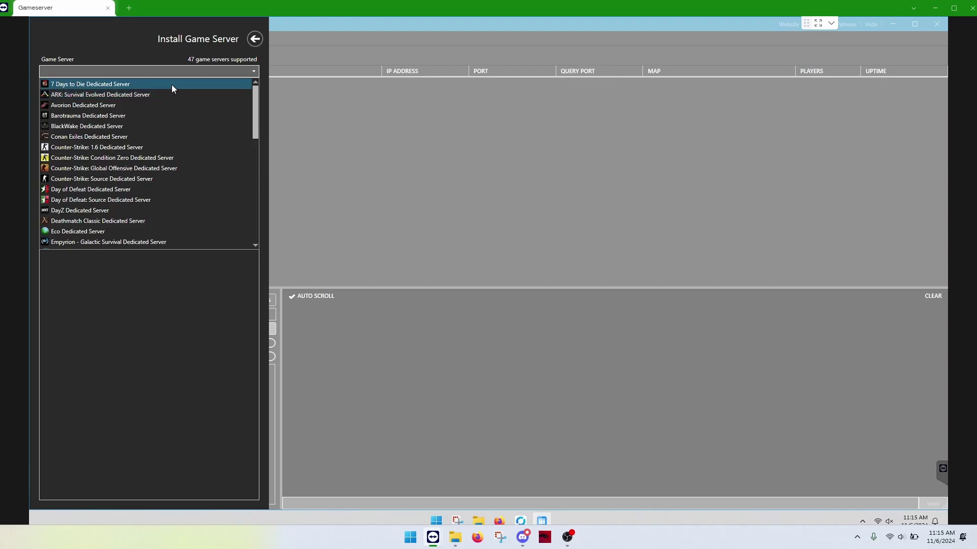
scroll(194, 121, "down", 4)
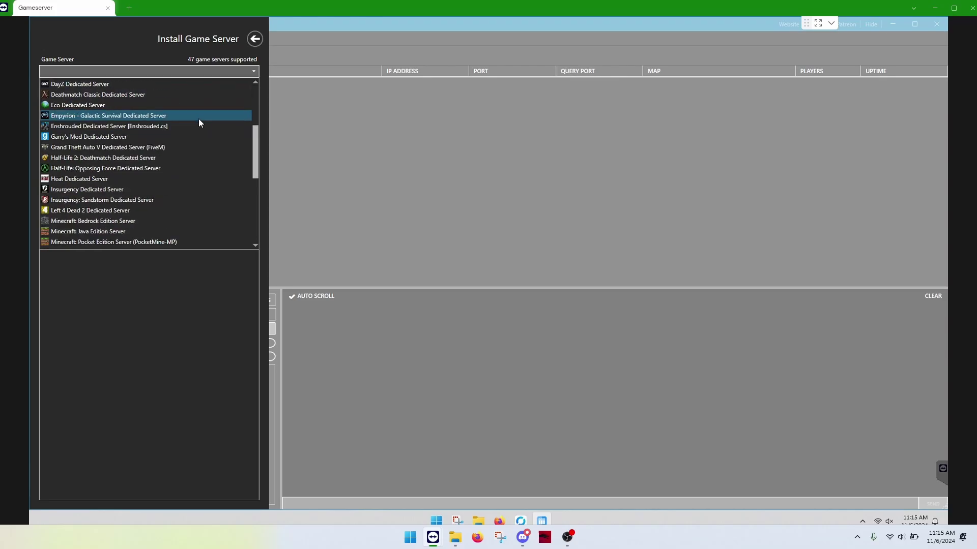
scroll(199, 122, "down", 7)
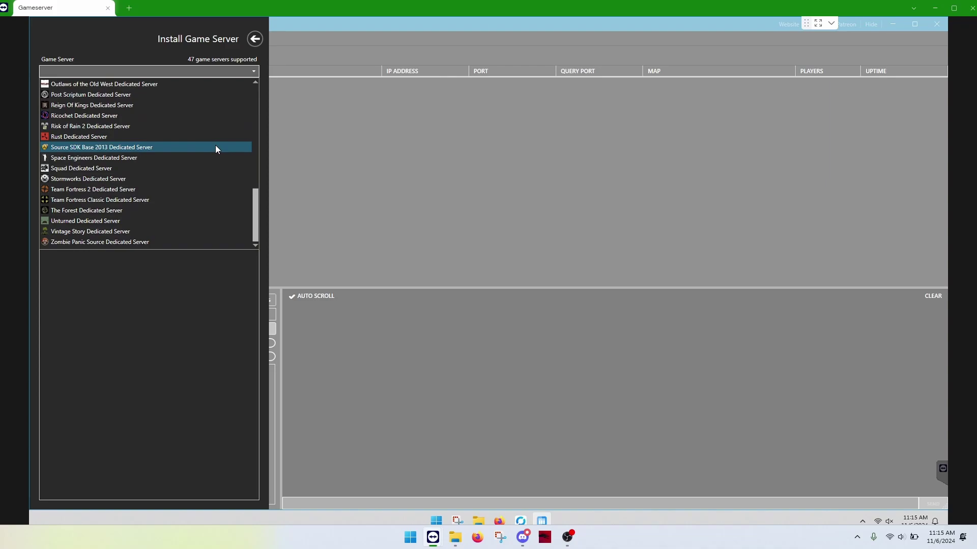
scroll(204, 224, "up", 7)
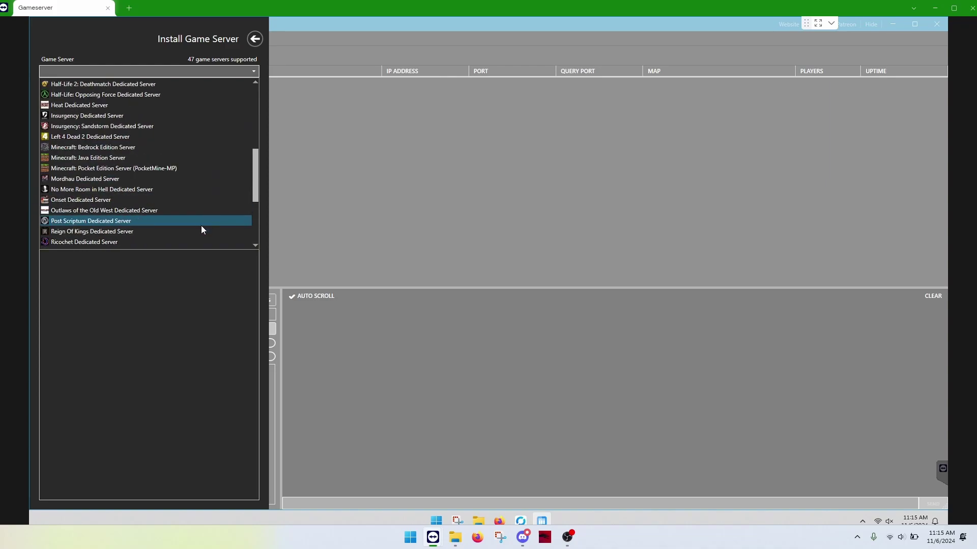
scroll(170, 206, "up", 1)
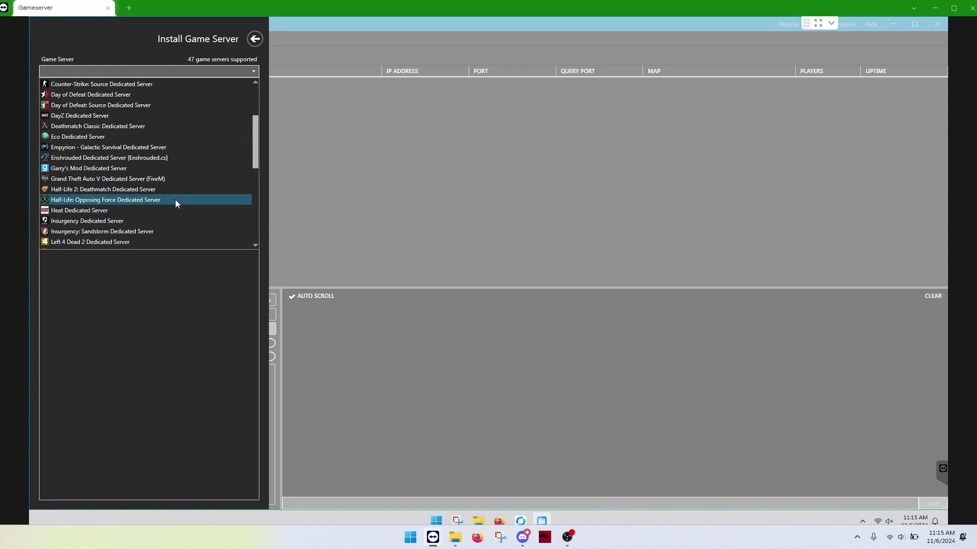
scroll(180, 203, "down", 6)
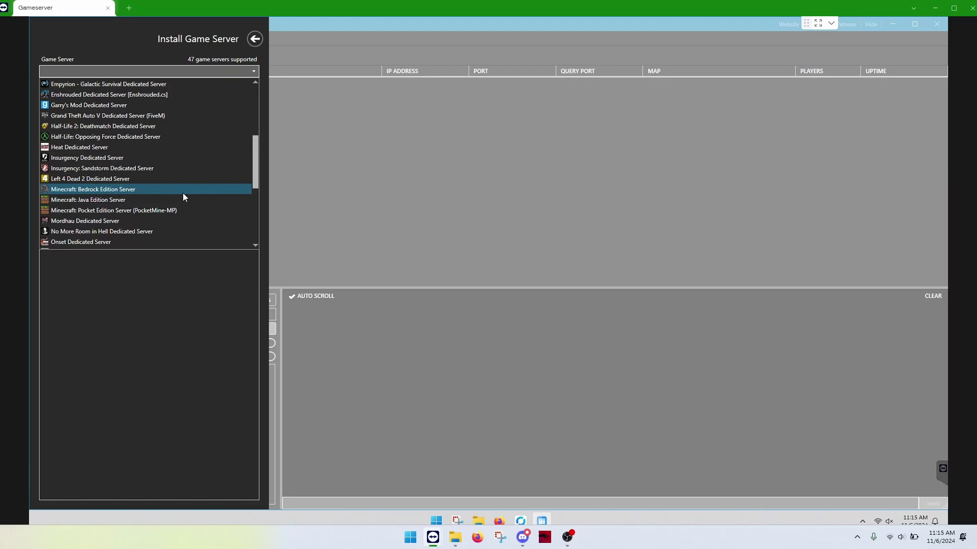
scroll(183, 193, "down", 2)
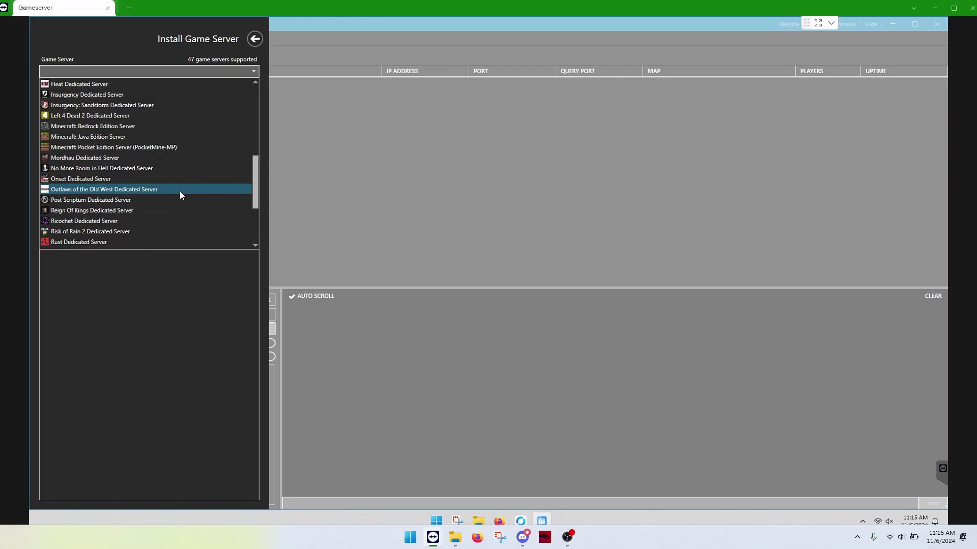
scroll(175, 193, "up", 7)
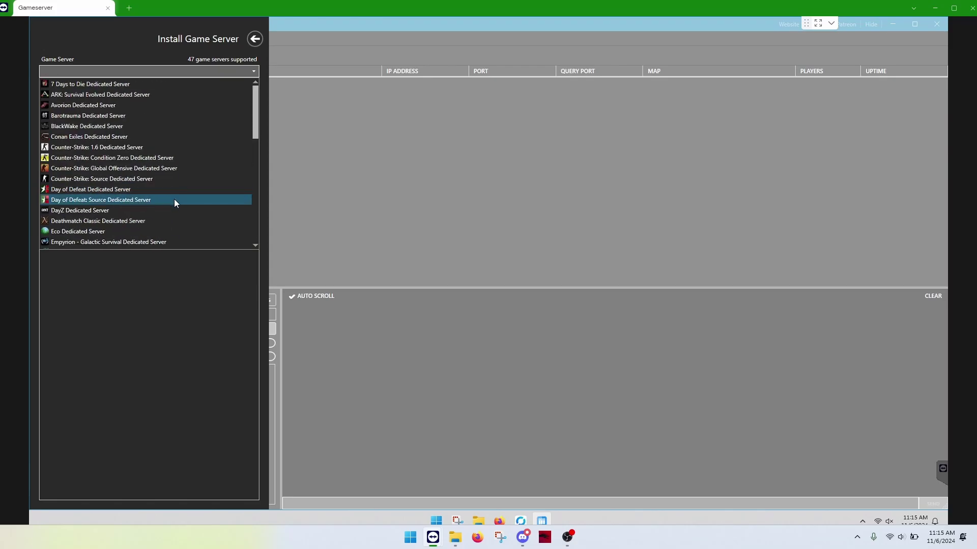
scroll(181, 196, "down", 1)
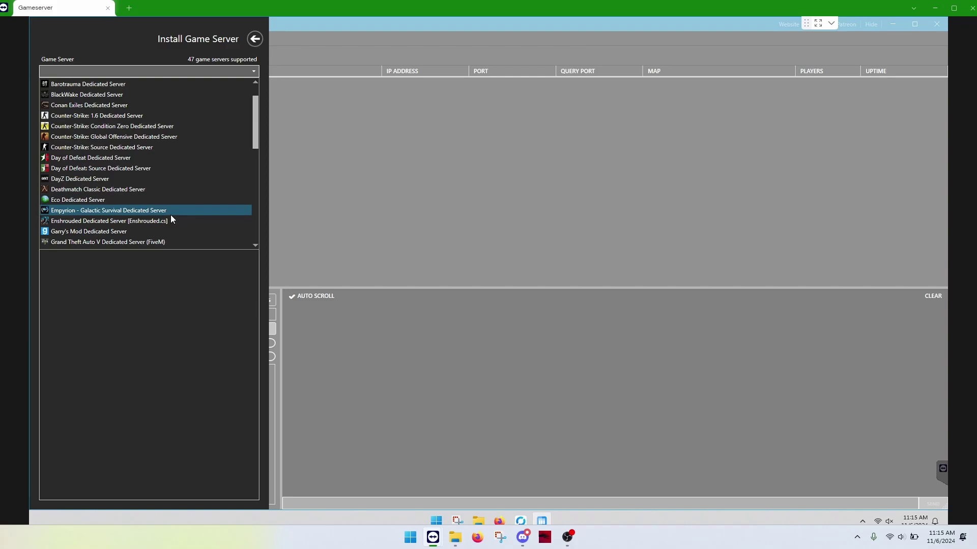
left_click(176, 220)
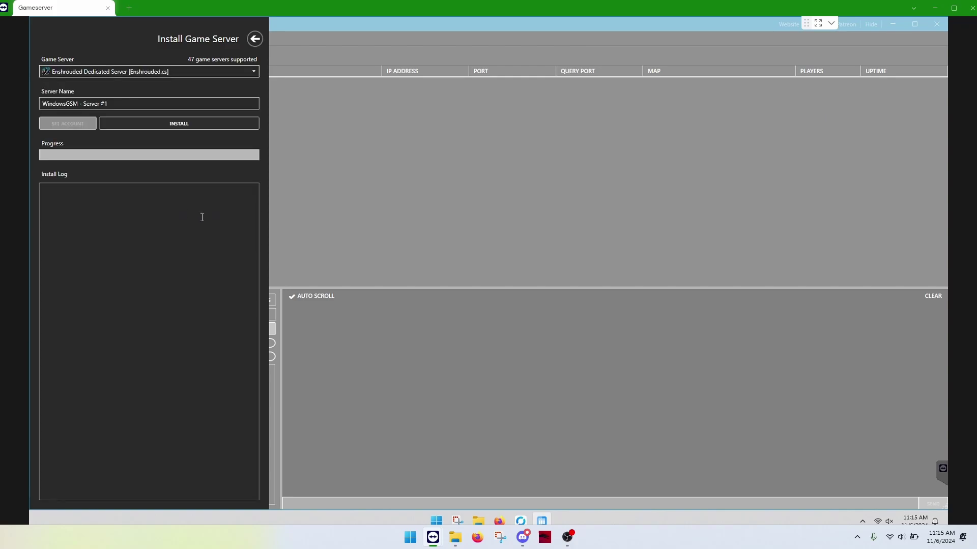
Replace the default name 'WindowsGSM - Server #1' with 'My Cool Enshrouded Server'.
triple_click(120, 106)
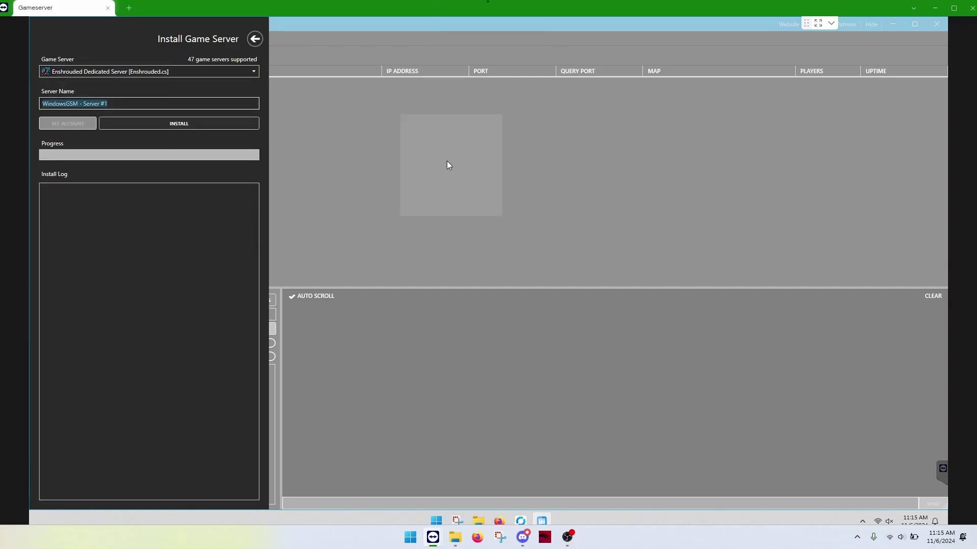
key("shift+F10")
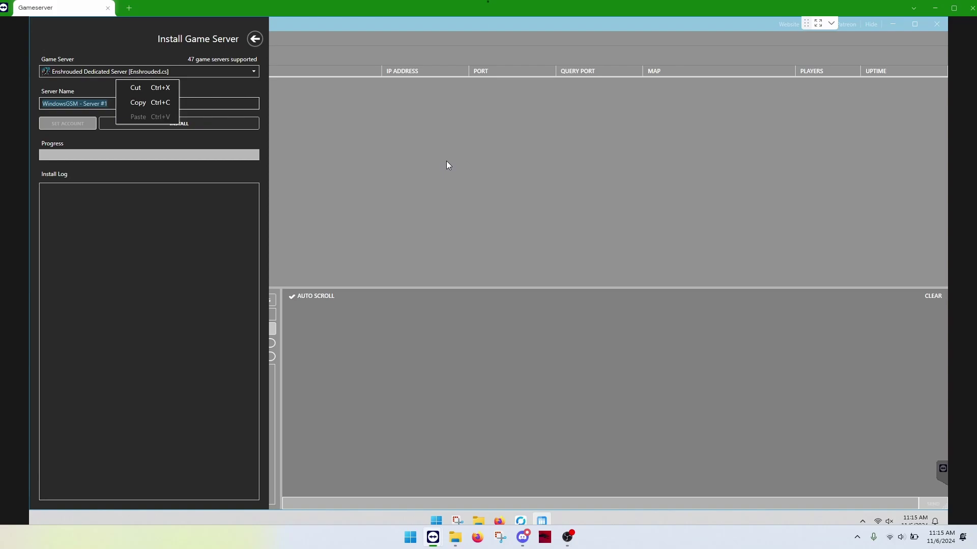
left_click(73, 105)
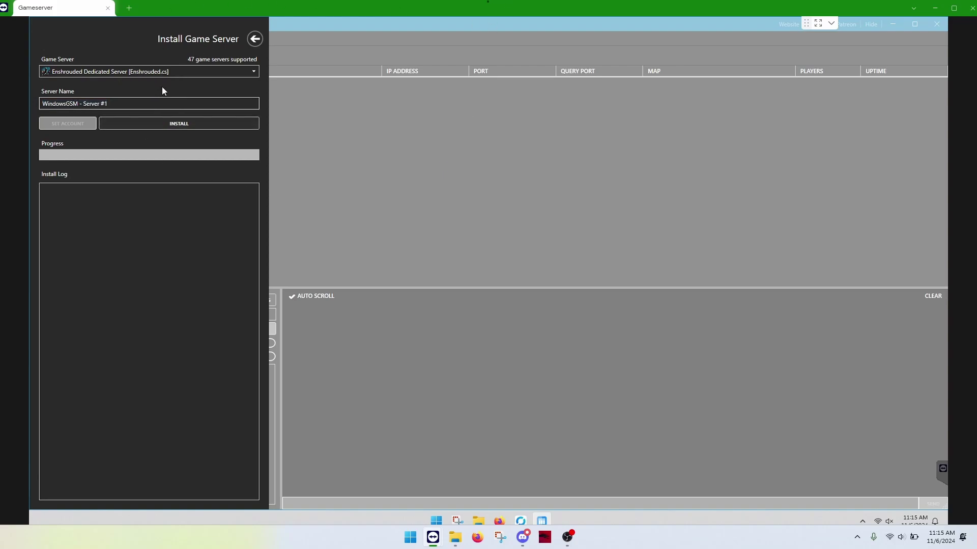
triple_click(127, 103)
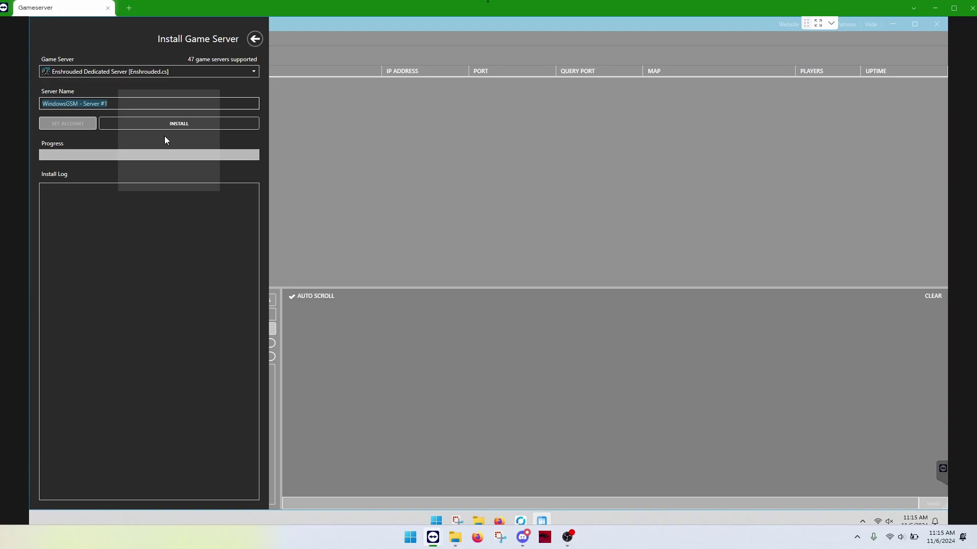
type("Endh")
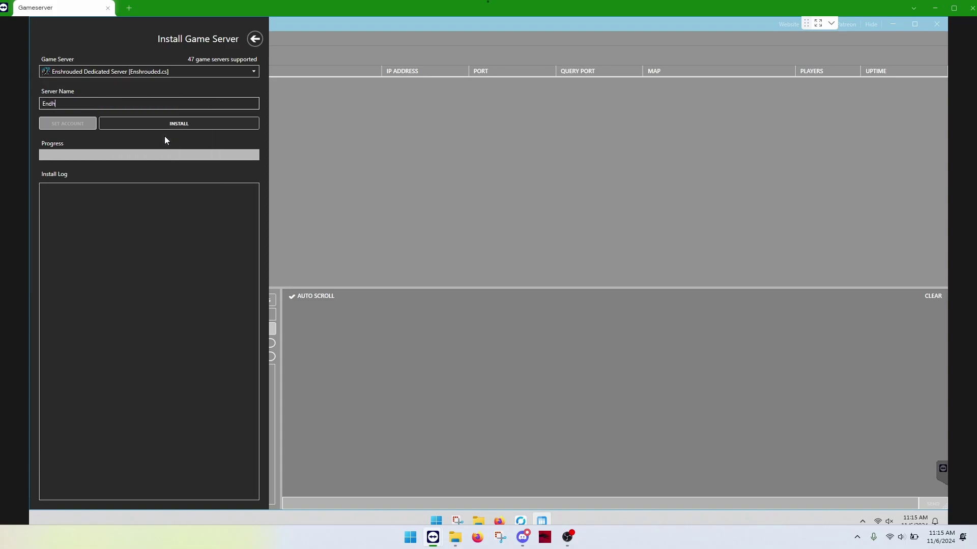
key("BackSpace")
key("BackSpace")
key("BackSpace")
key("BackSpace")
type("My Cool Enshor")
key("BackSpace")
key("BackSpace")
type("rouded Server")
Install the server so it appears stopped on ports 15636/15637 with a Success log entry.
left_click(186, 127)
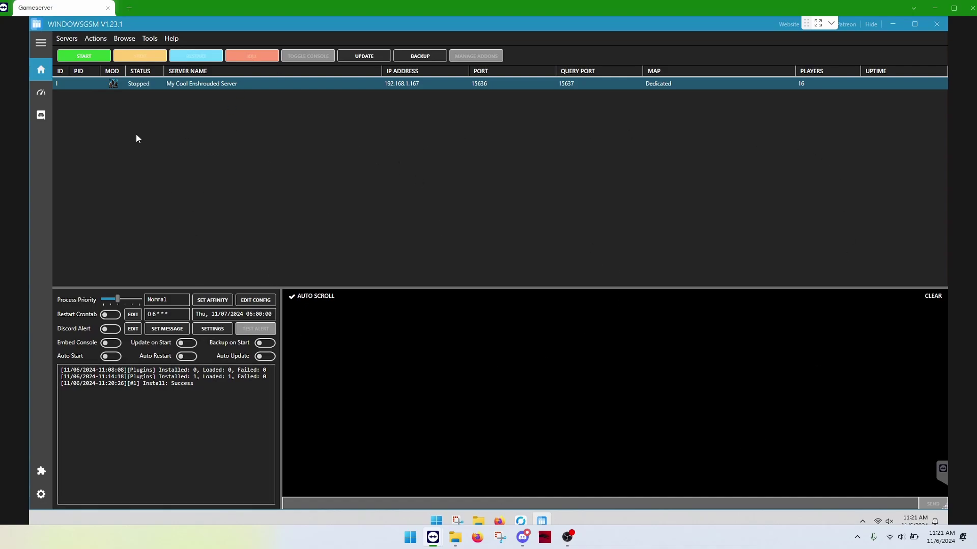
left_click(188, 78)
left_click(261, 301)
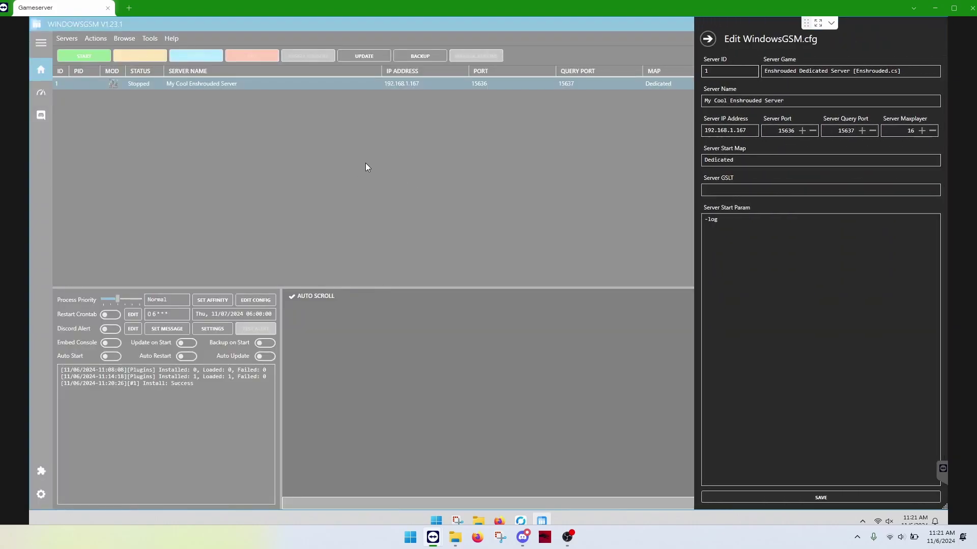
left_click(794, 101)
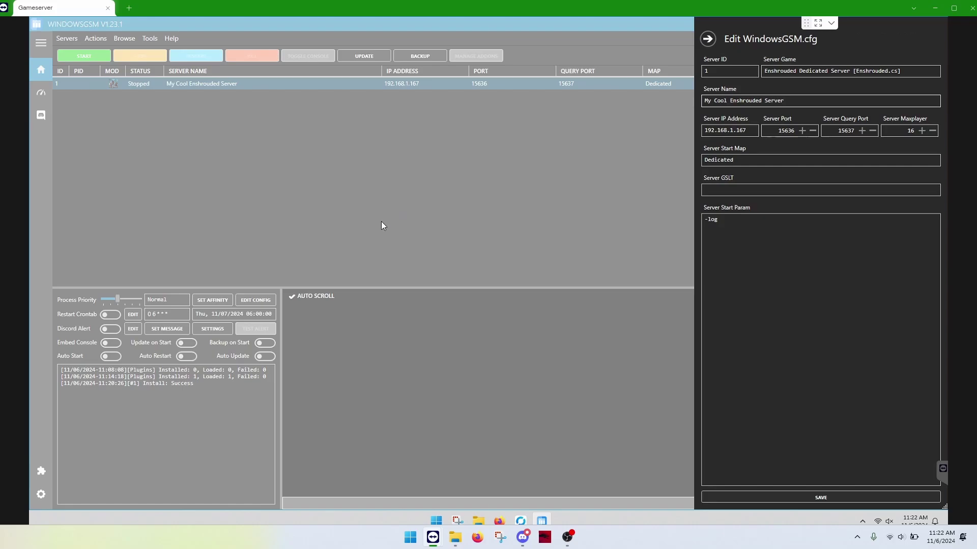
left_click(707, 39)
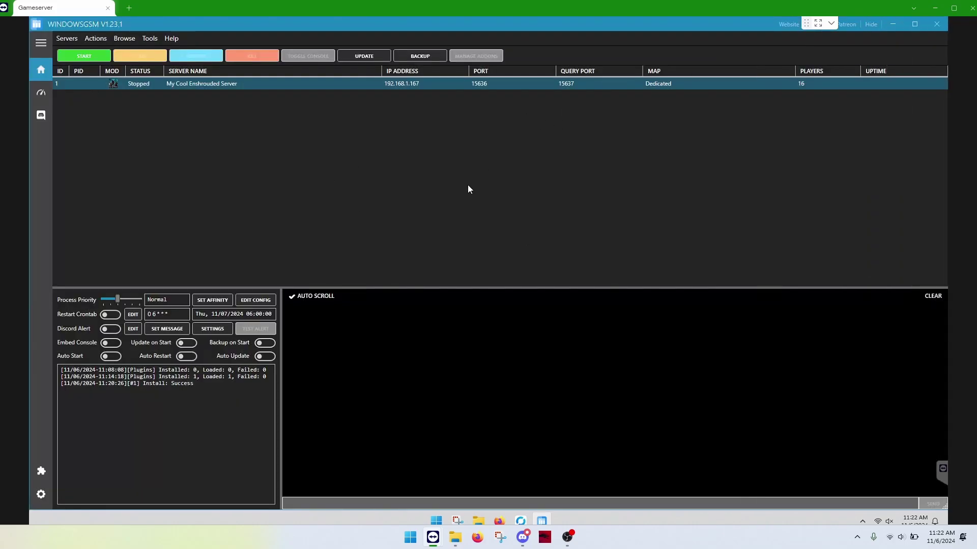